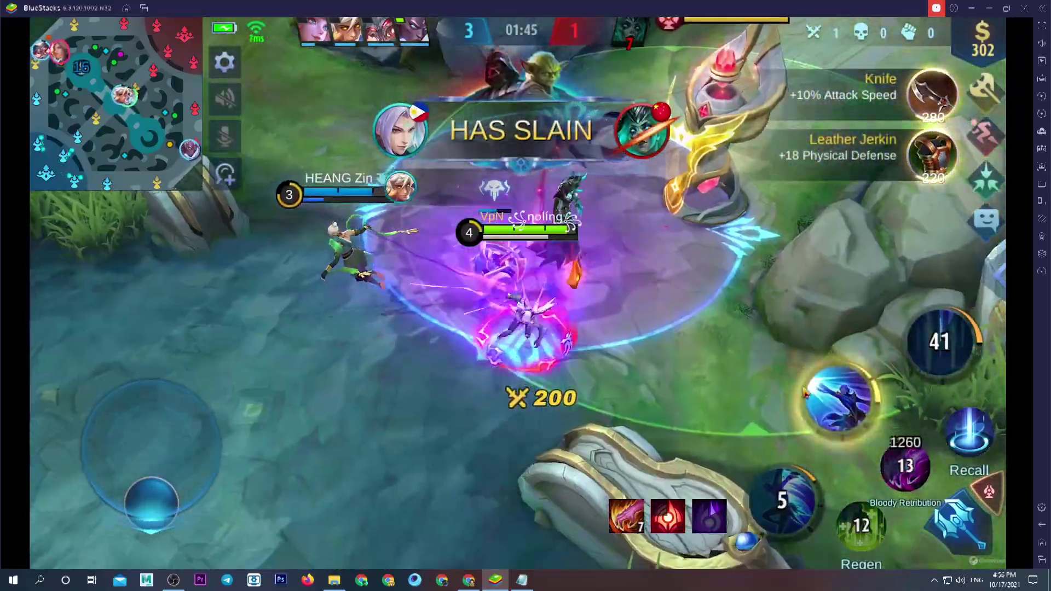
- Aim and cast the second skill at nearby enemies, then advance upward while aiming the first skill
left_click(840, 402)
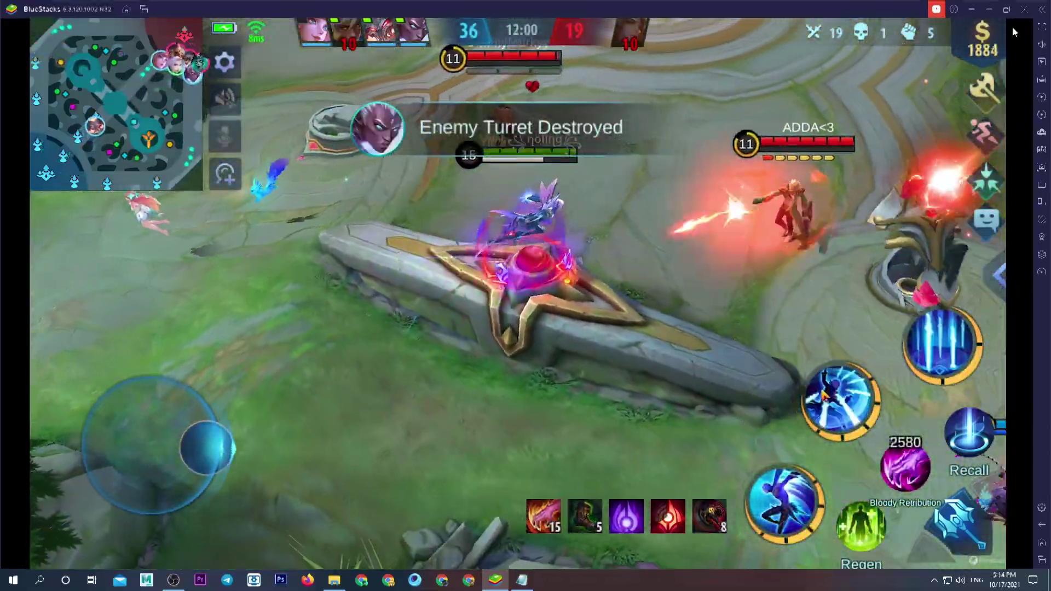
left_click_drag(823, 396, 835, 329)
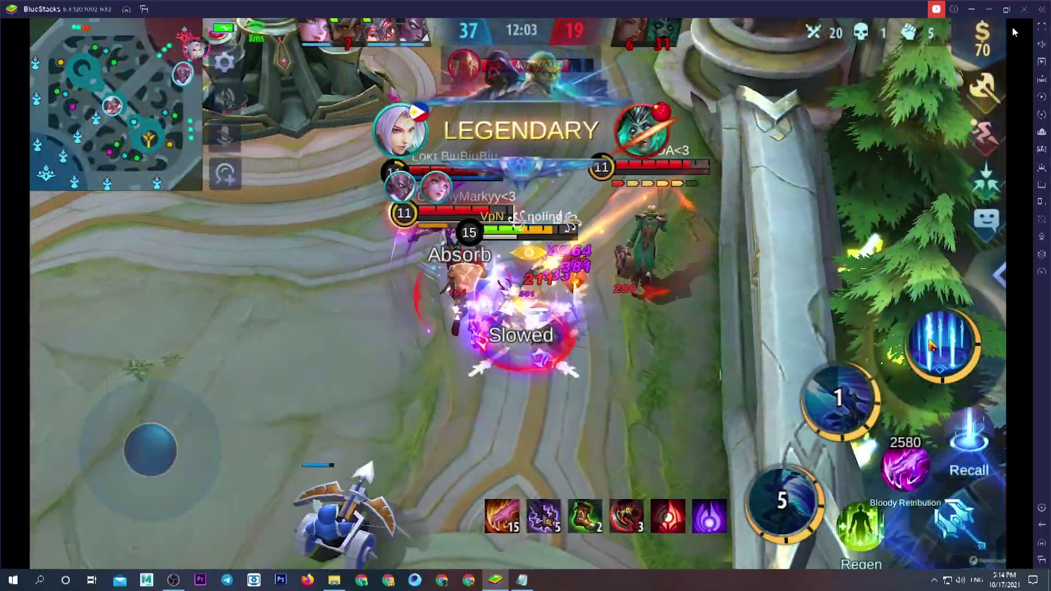
left_click_drag(840, 403, 840, 398)
left_click(905, 468)
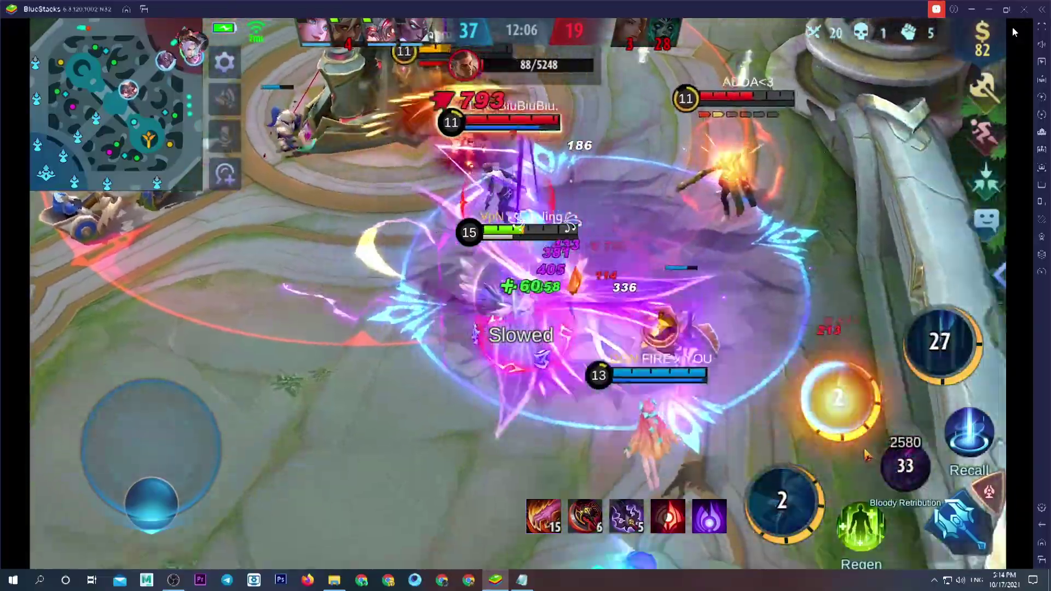
key("d")
key("w")
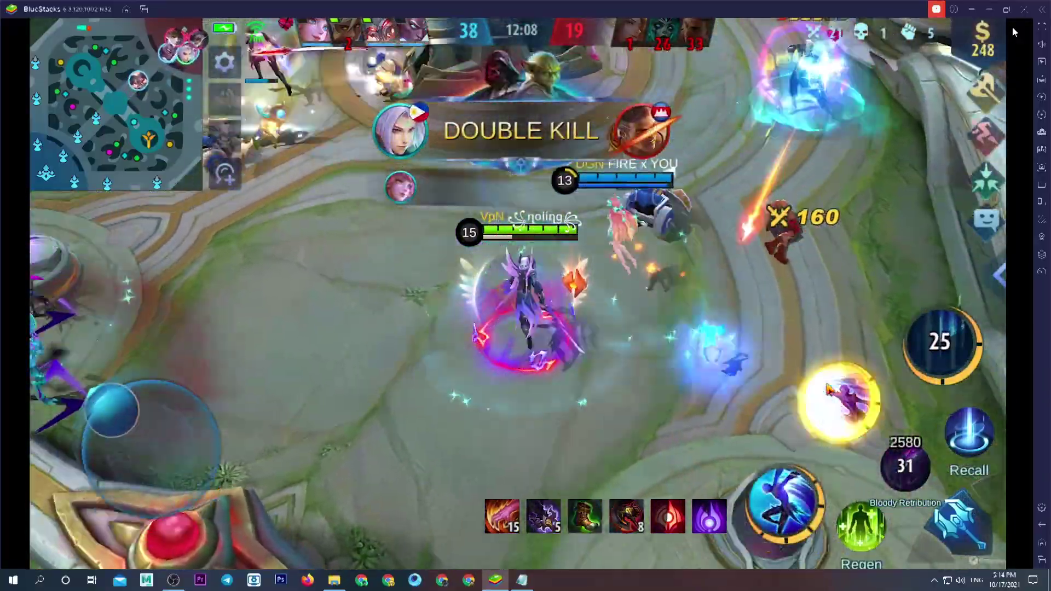
left_click_drag(840, 398, 840, 307)
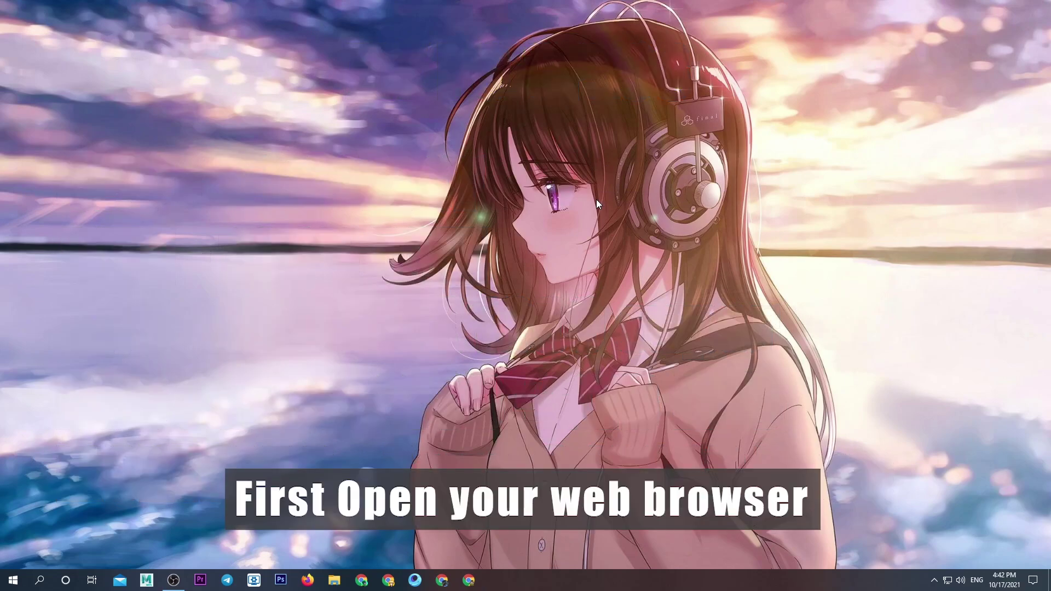
- Search 'bluestacks' in Chrome and open the official BlueStacks 5 site
left_click(468, 580)
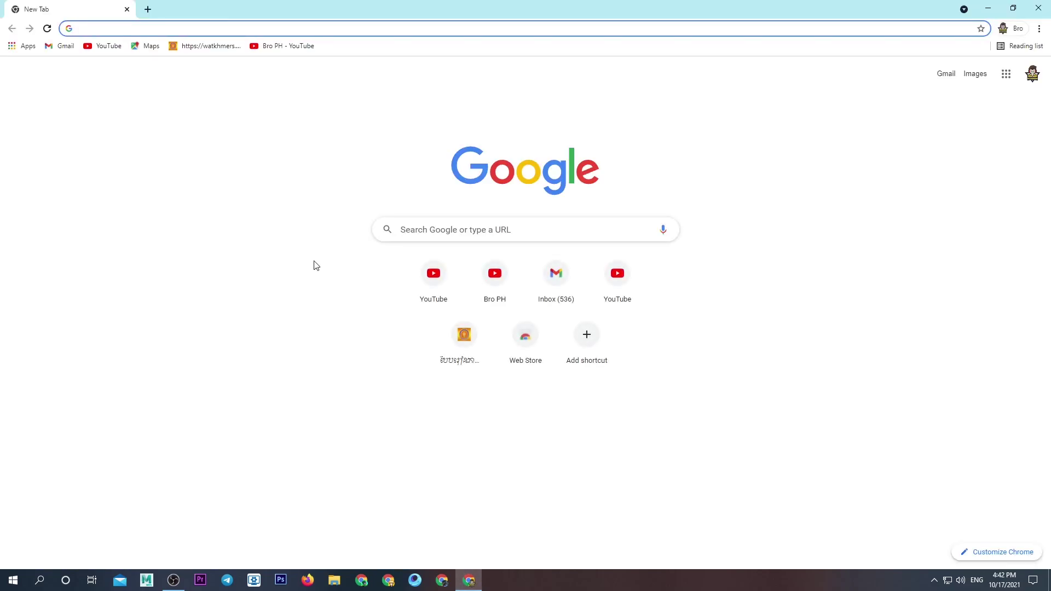
type("bluestack")
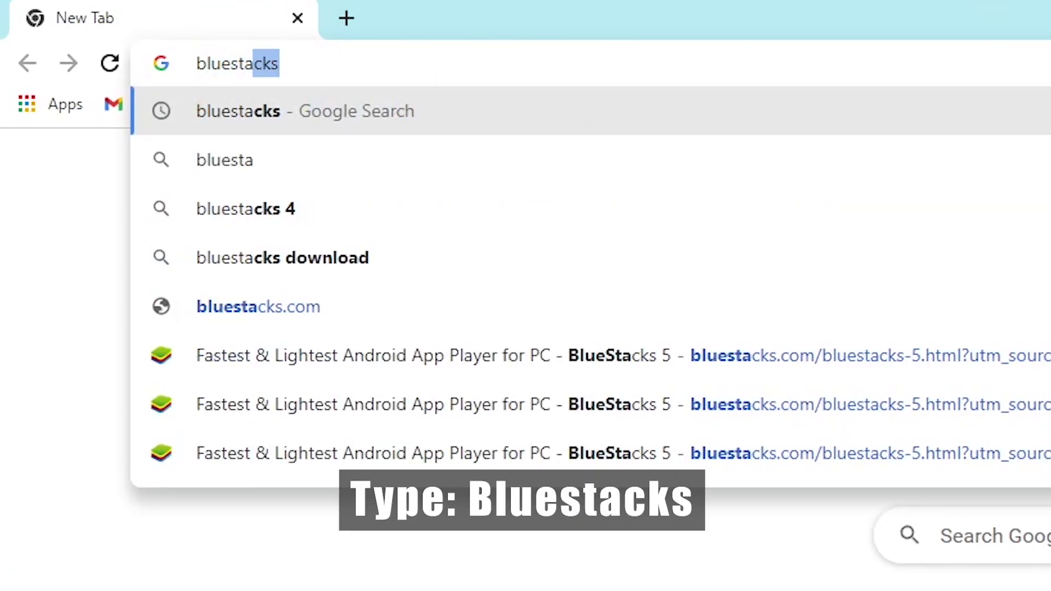
type("s")
key("Return")
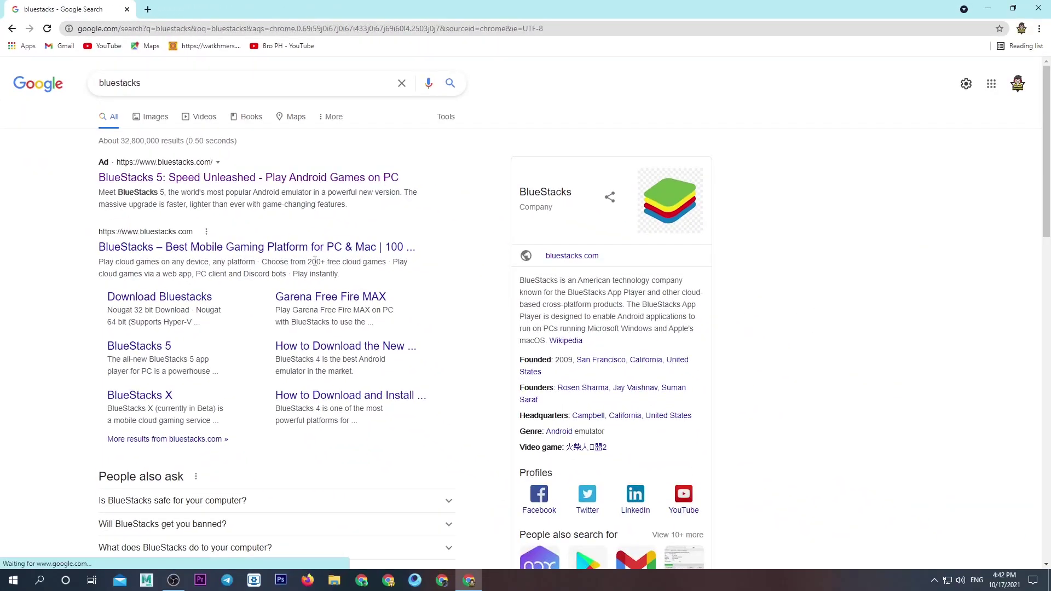
left_click(213, 188)
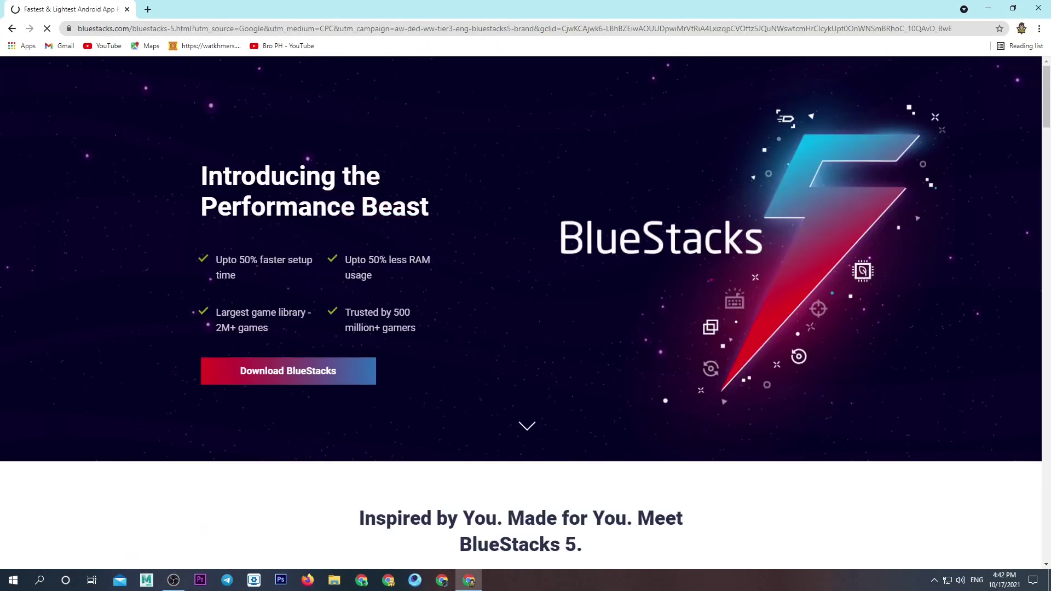
- Download the BlueStacks installer and show it in the Downloads folder
left_click(242, 369)
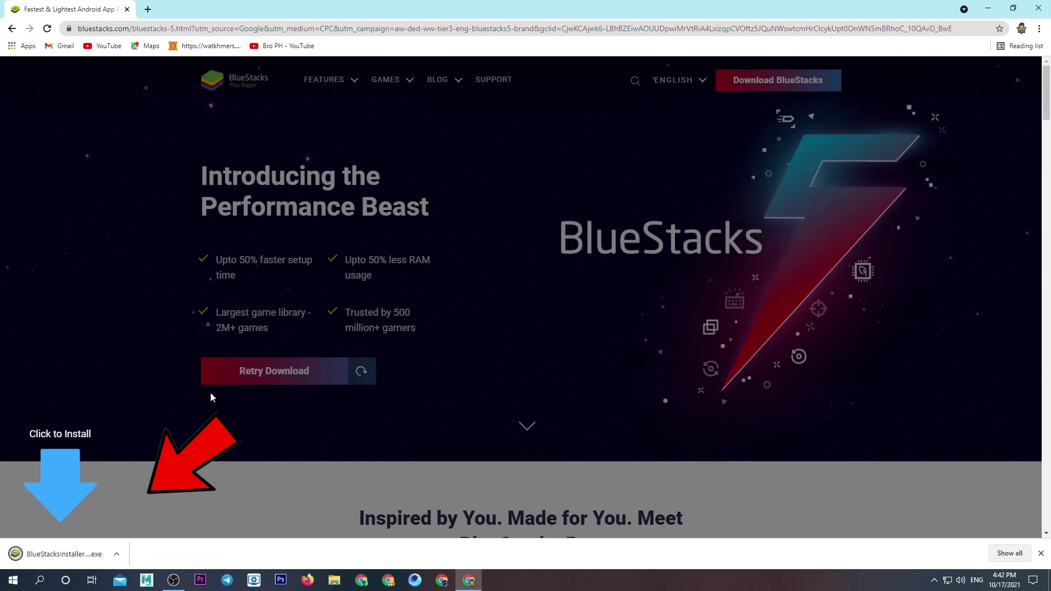
left_click(122, 554)
left_click(148, 516)
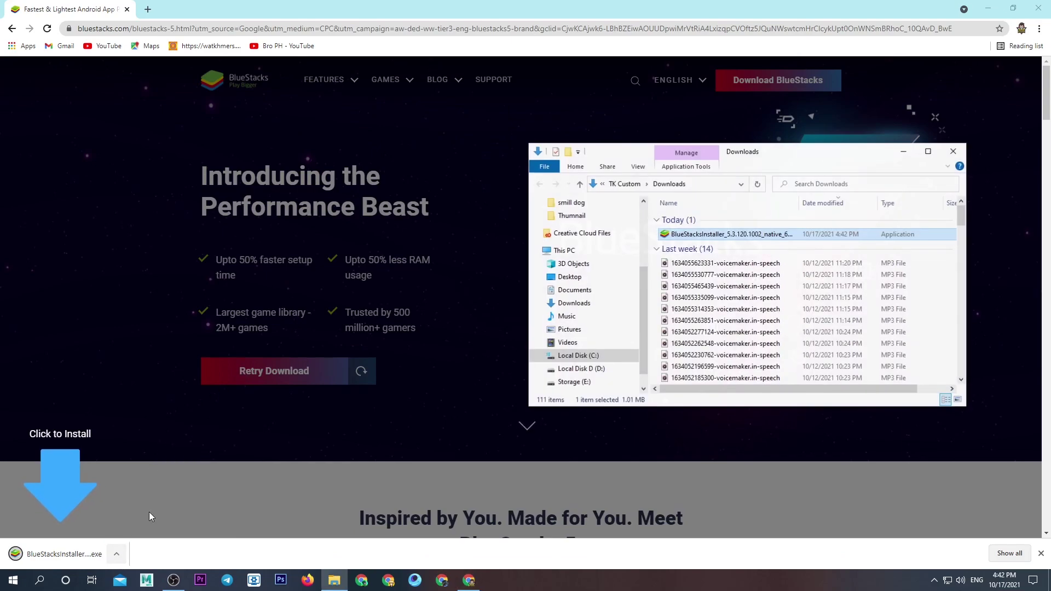
left_click(912, 139)
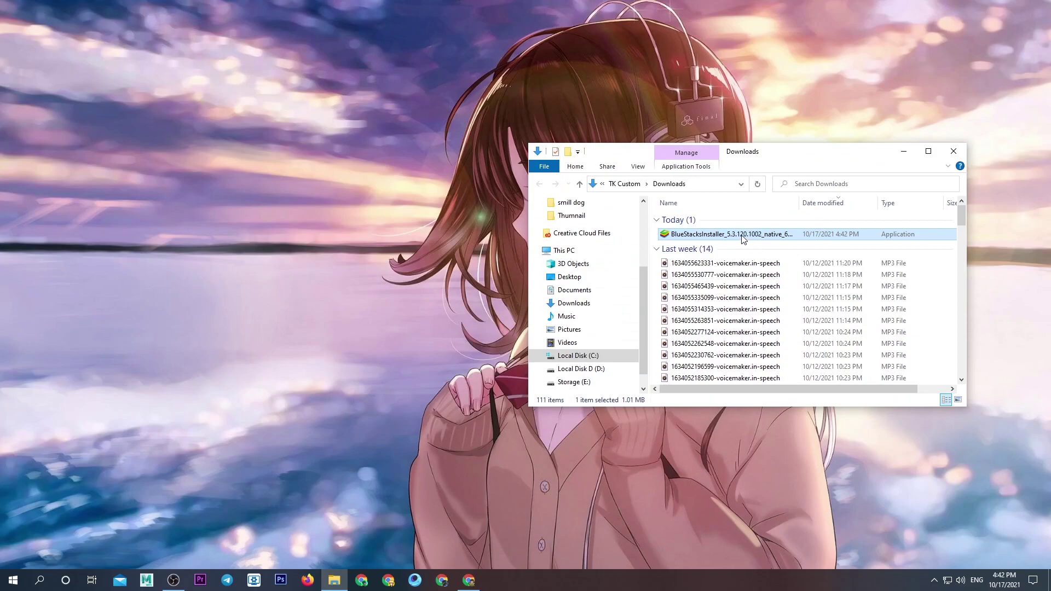
- Run BlueStacksInstaller from the Downloads folder and start the installation with Install now
right_click(742, 236)
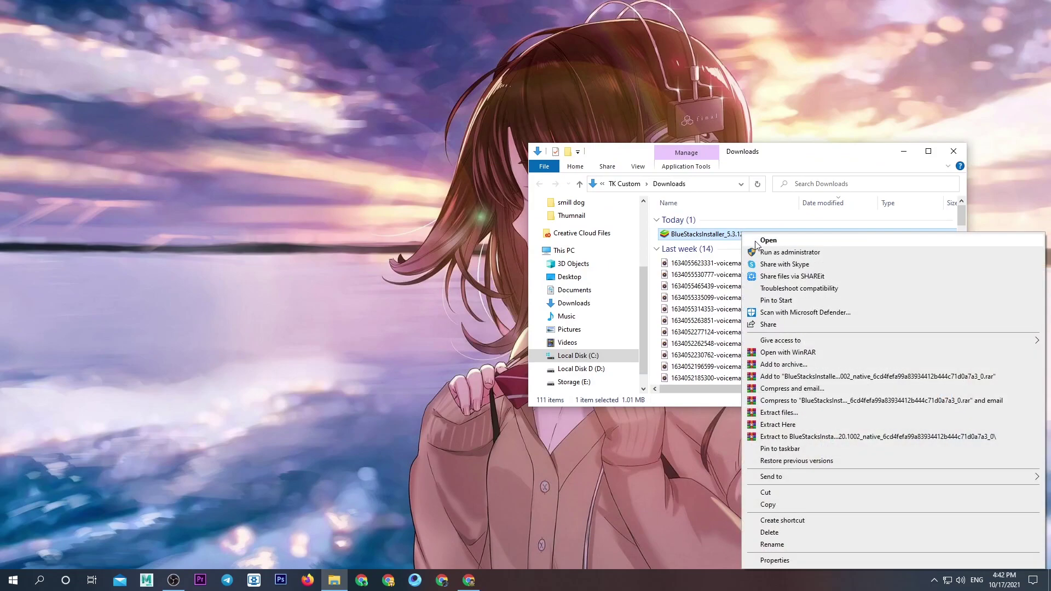
left_click(766, 251)
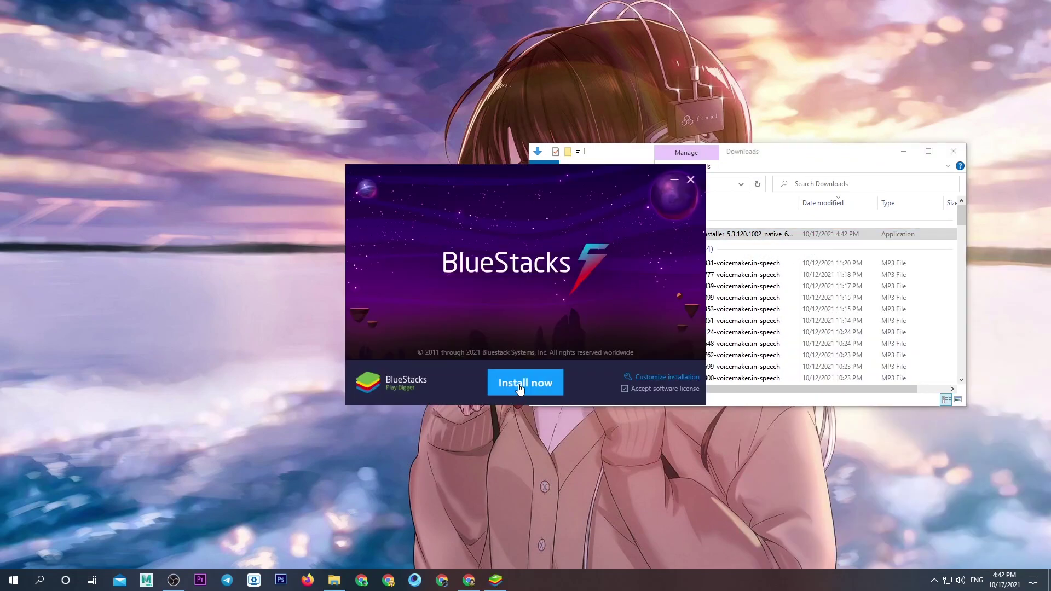
left_click(519, 386)
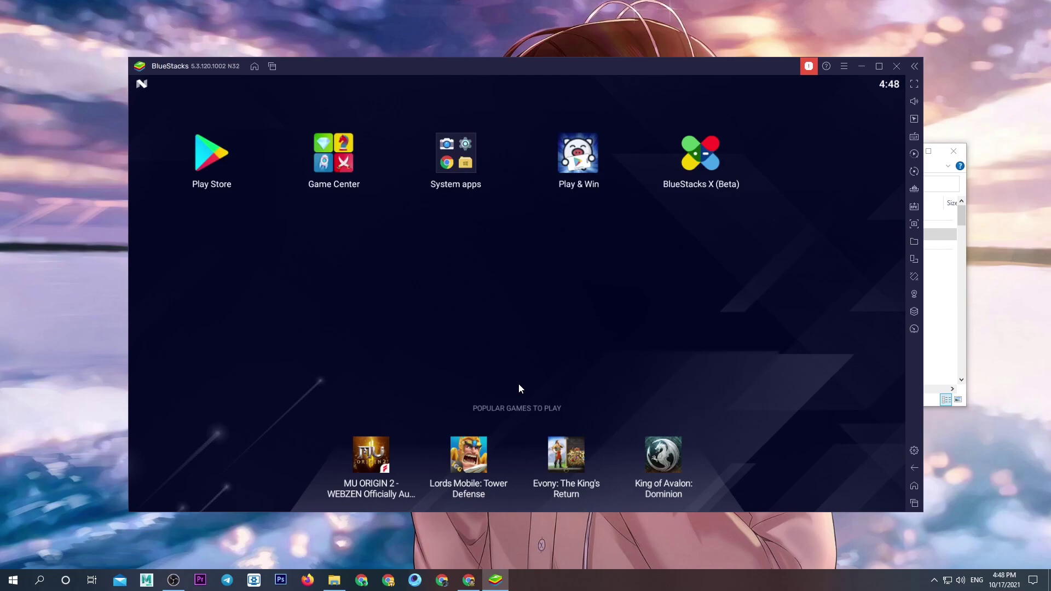
- Maximize BlueStacks, set Display to 1920 x 1080 with the BlueStacks cursor, save, and restart
left_click(879, 66)
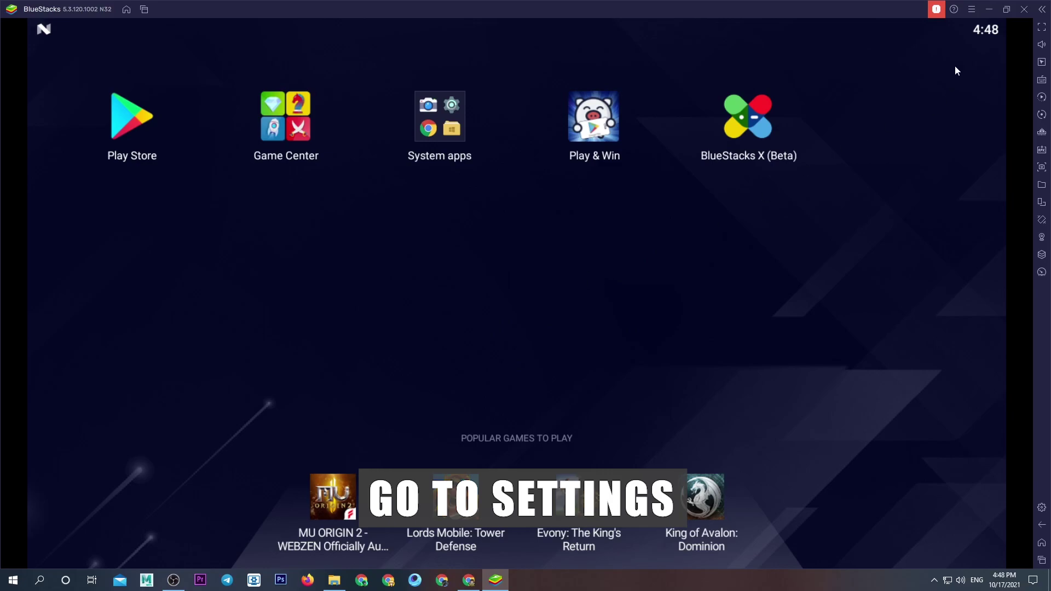
left_click(971, 9)
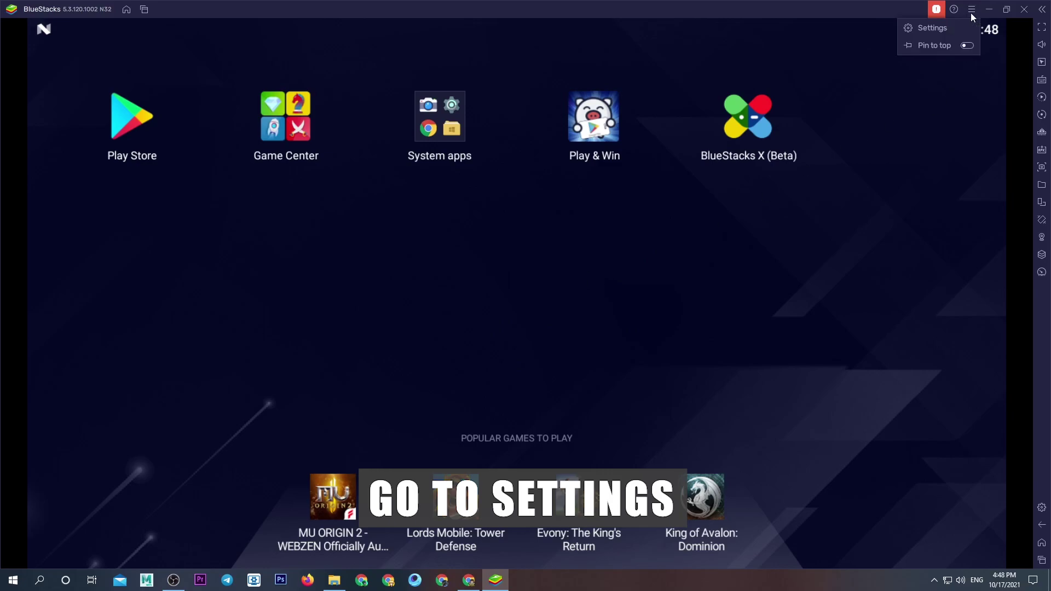
left_click(937, 28)
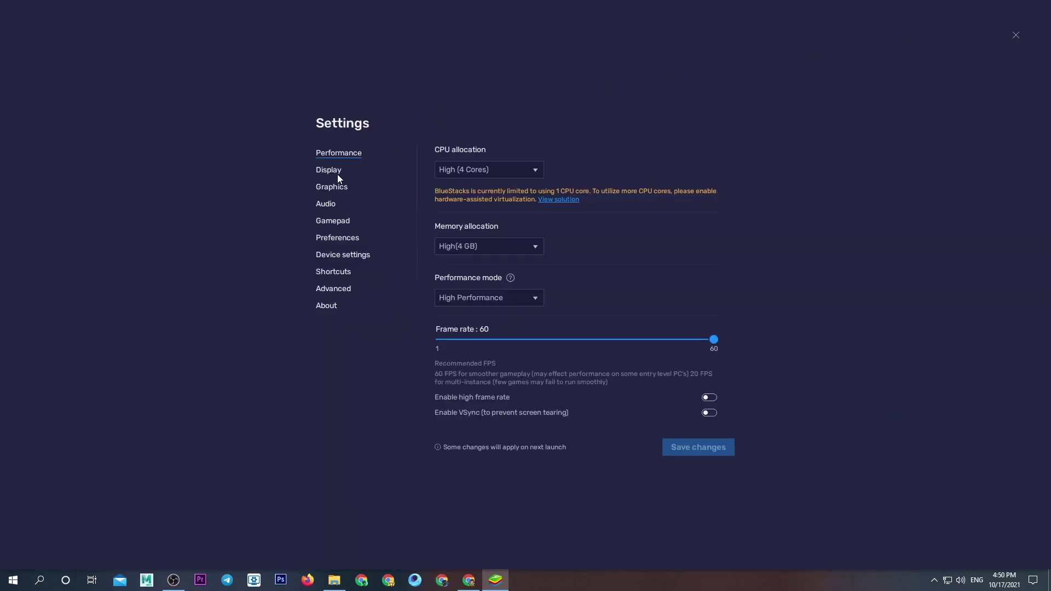
left_click(335, 170)
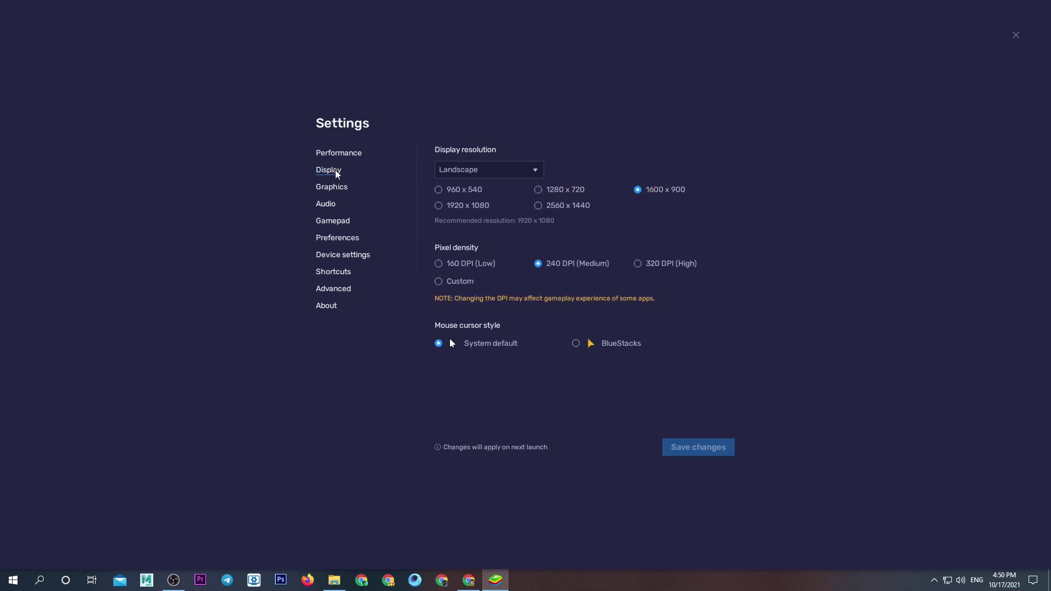
left_click(438, 206)
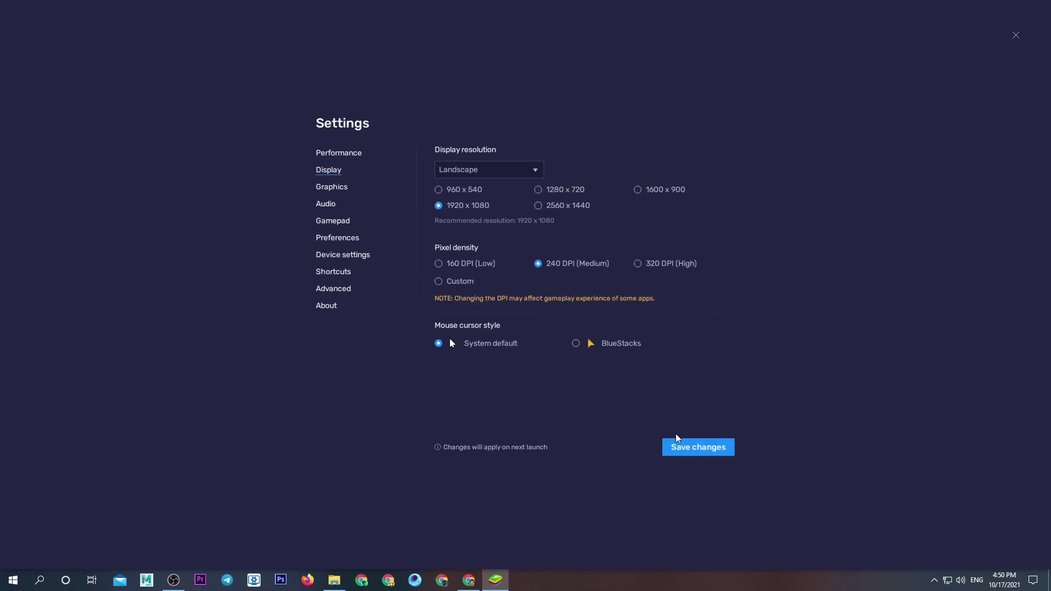
left_click(576, 343)
left_click(712, 456)
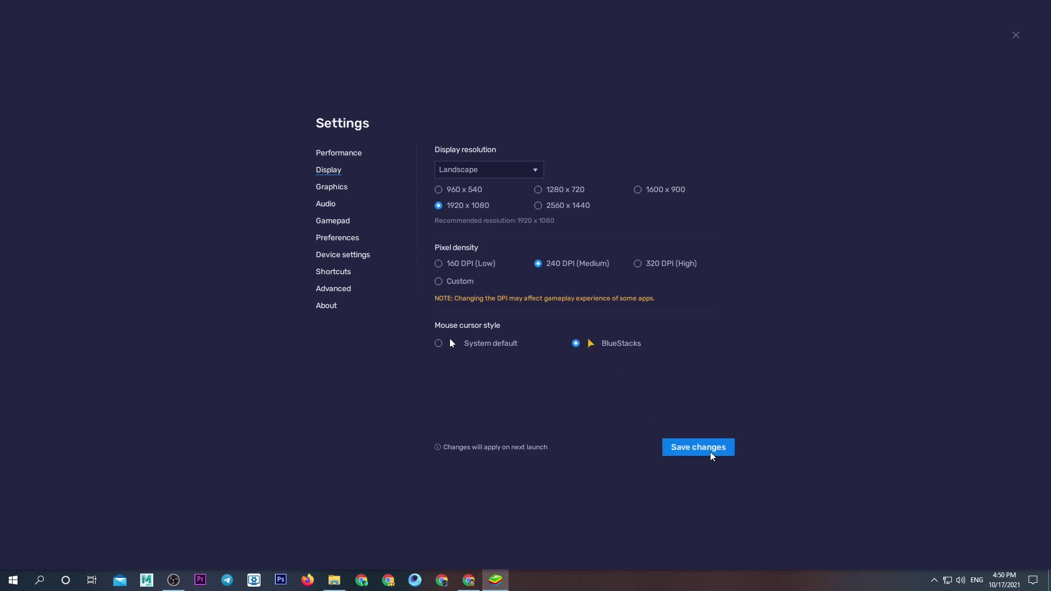
left_click(575, 311)
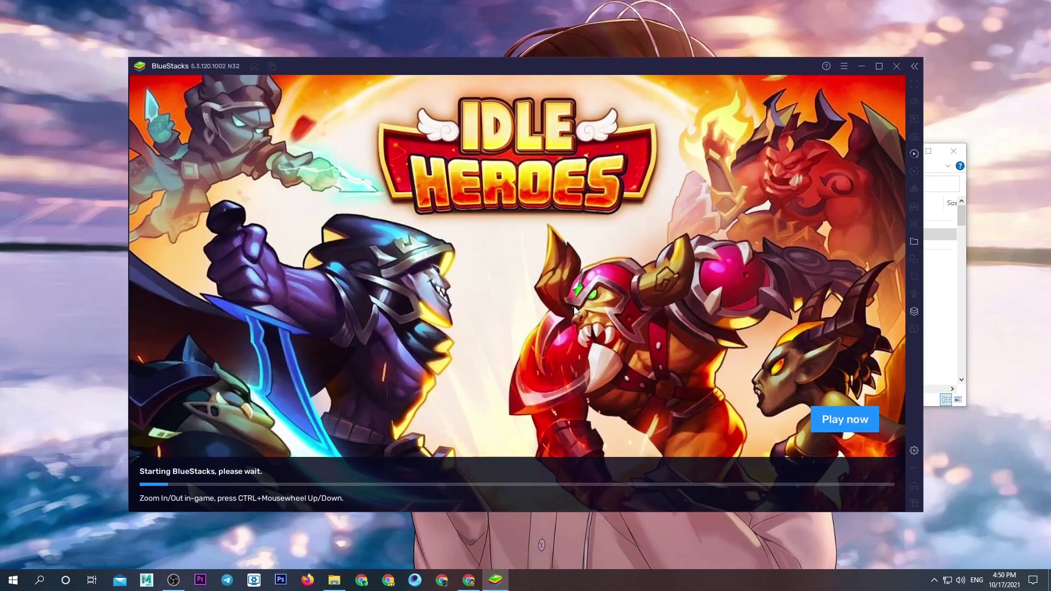
- Maximize the BlueStacks window and launch Google Play Store from the home screen
left_click(879, 66)
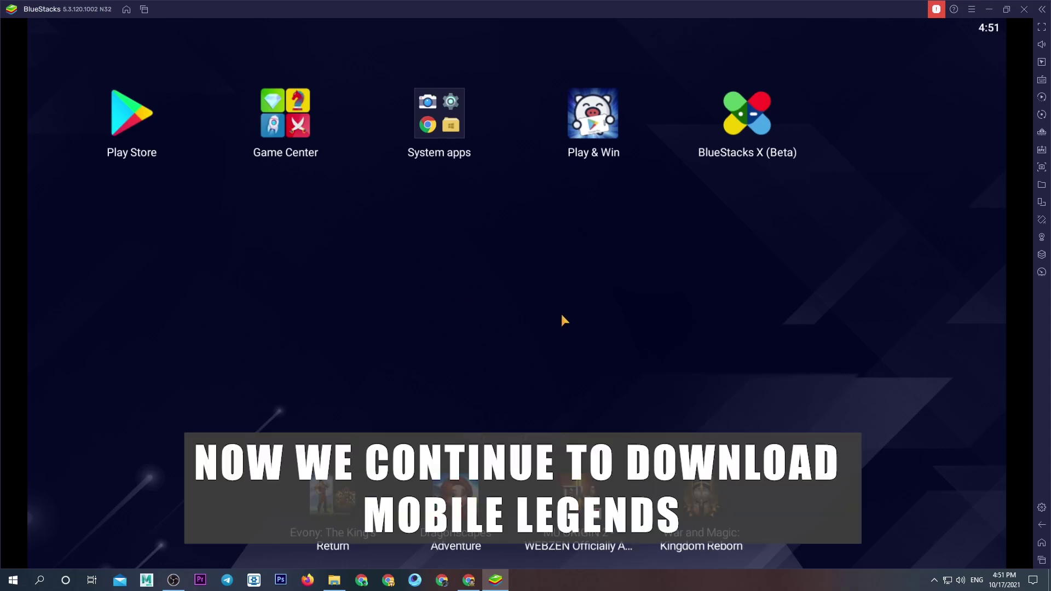
left_click(126, 130)
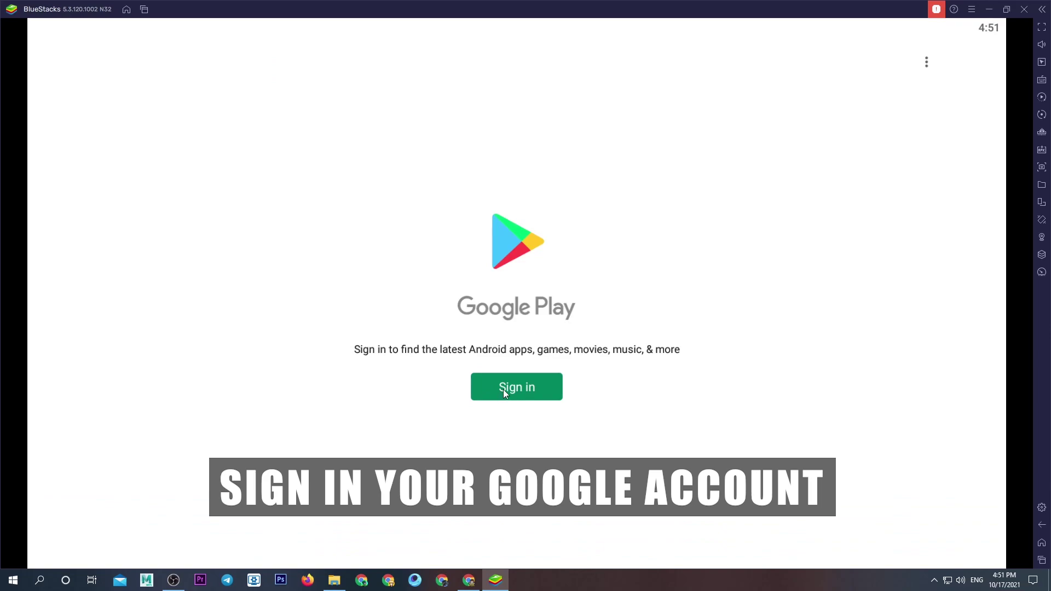
- Sign in with the account e-mail and password, agree to the terms, and accept Google services
left_click(504, 389)
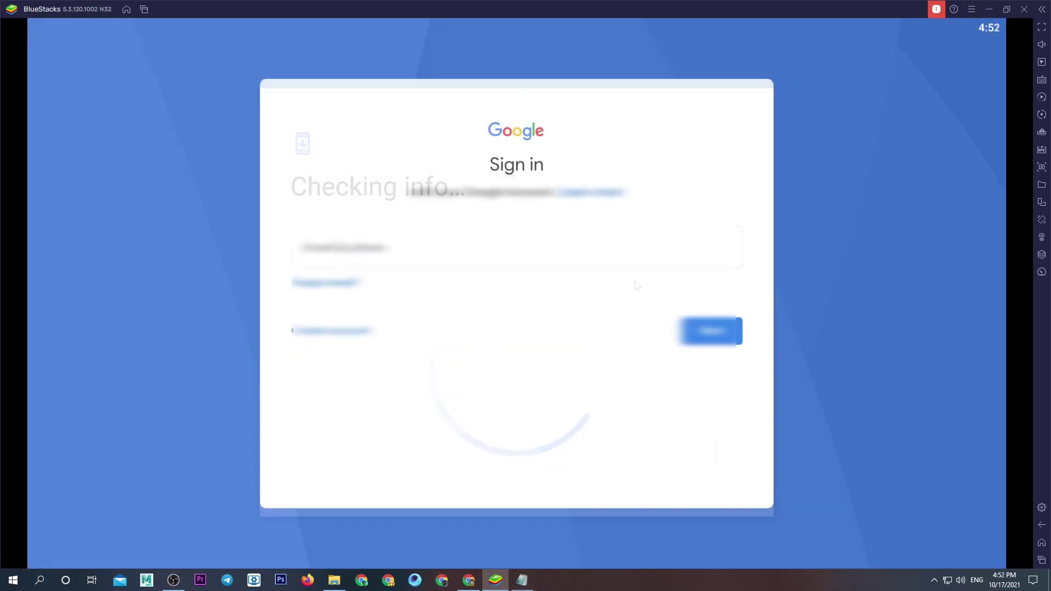
key("Return")
key("ctrl+v")
left_click(696, 353)
left_click(704, 392)
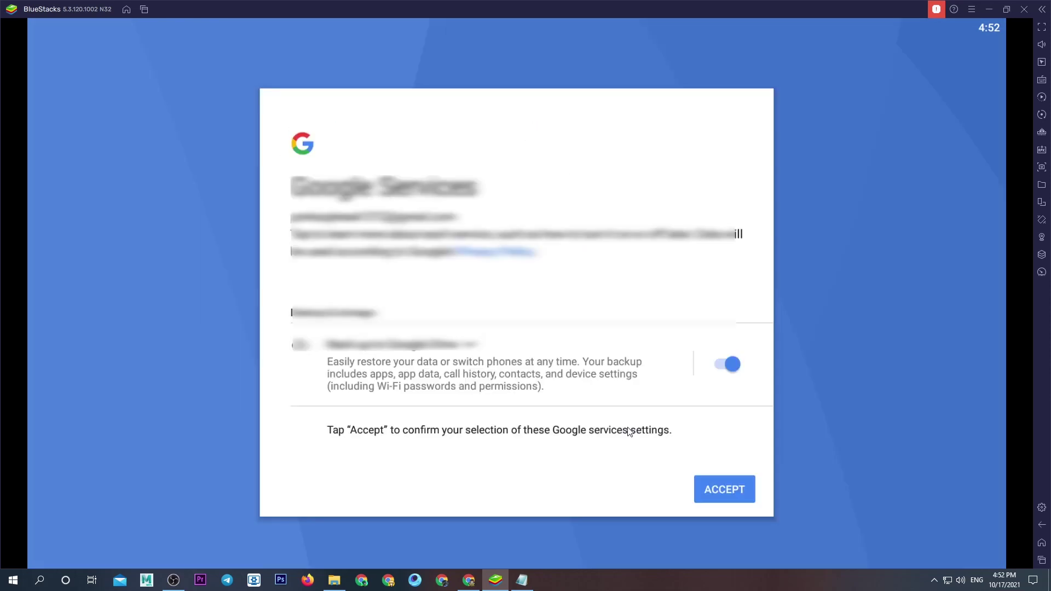
left_click(717, 493)
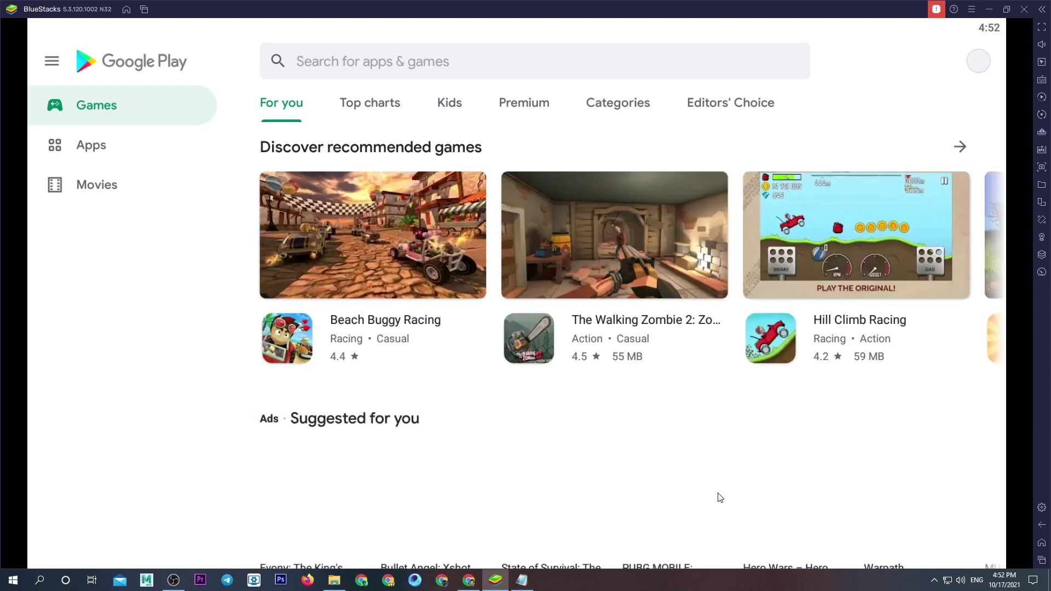
scroll(595, 399, "down", 4)
scroll(624, 263, "up", 4)
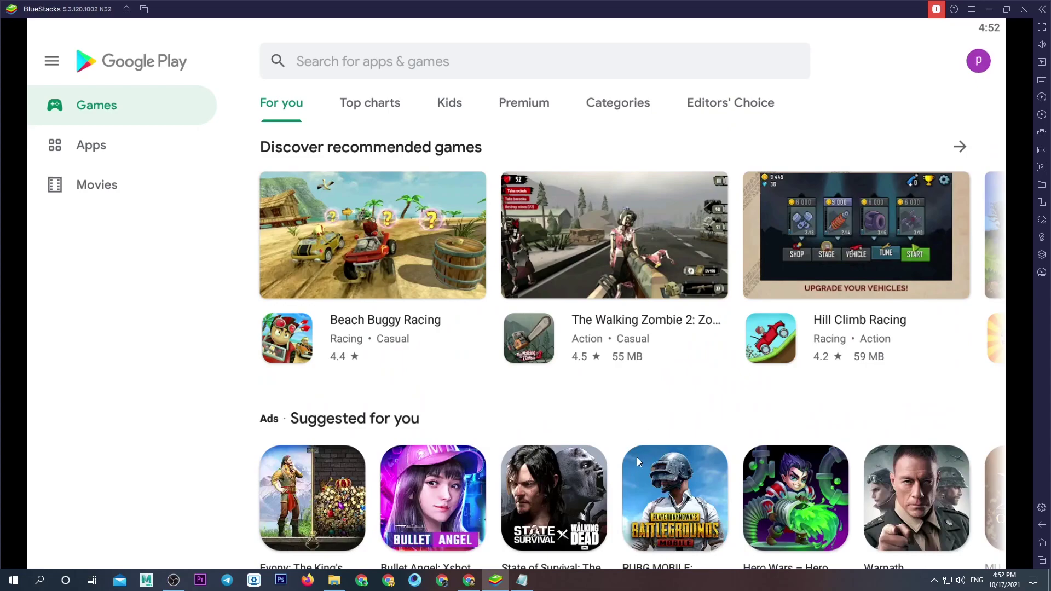
- Search Play Store for 'Mobile legend', install Mobile Legends: Bang Bang, and open it
left_click(391, 63)
type("Mobile legends")
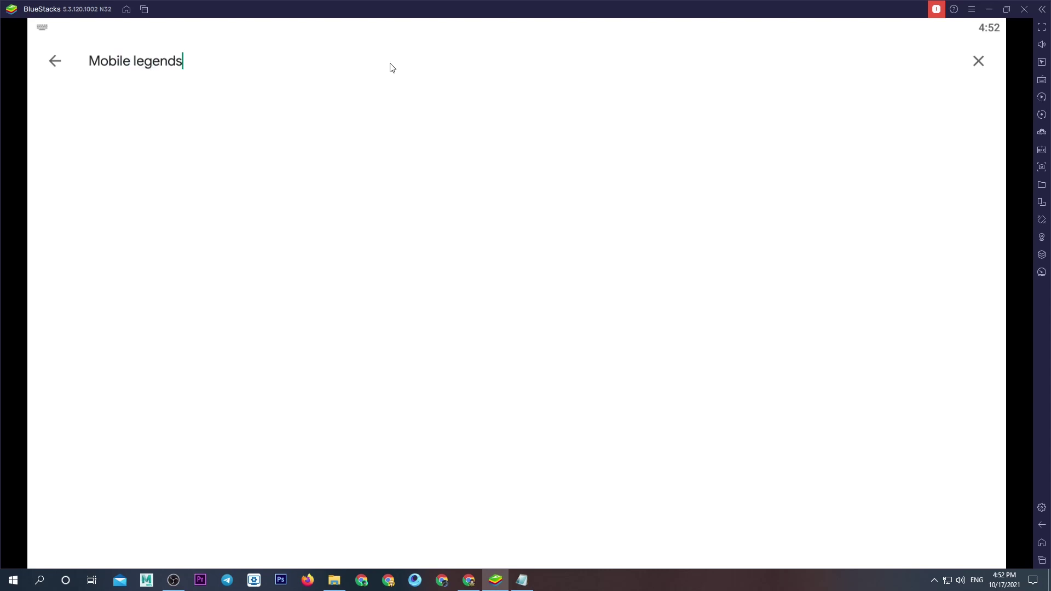
left_click(313, 113)
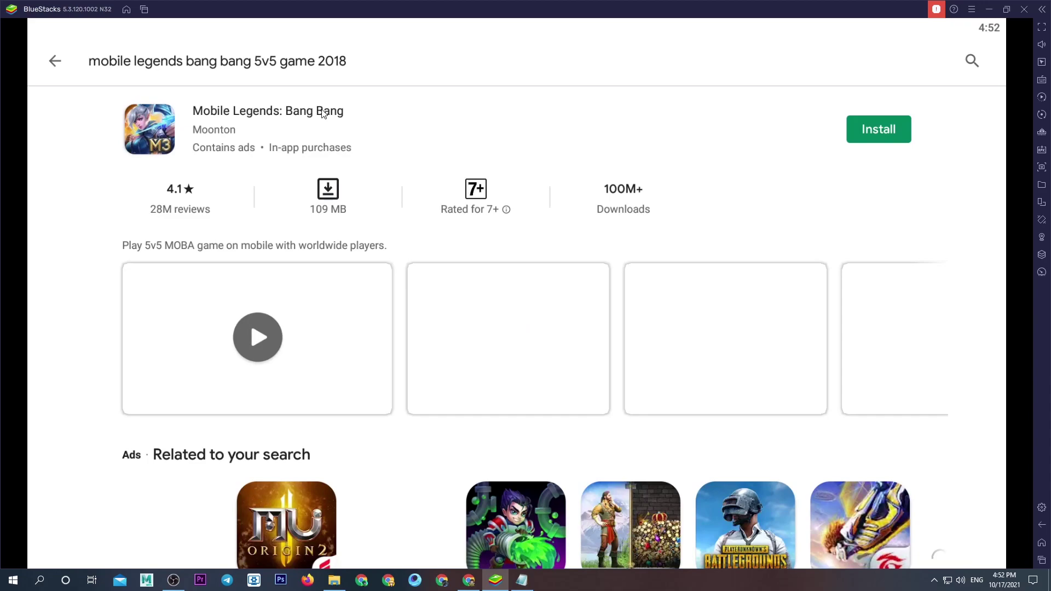
left_click(863, 129)
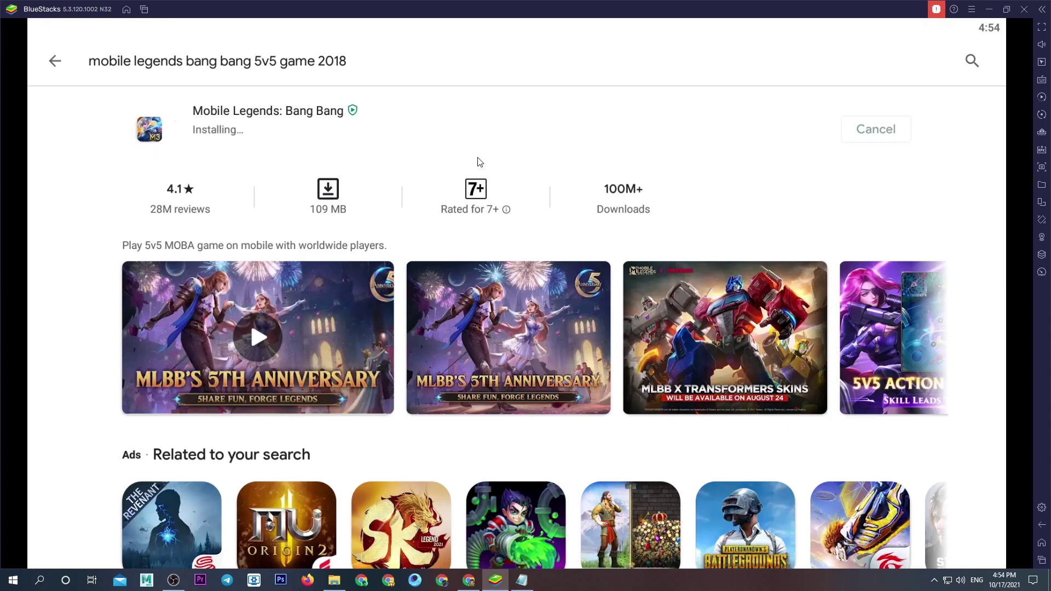
left_click(897, 133)
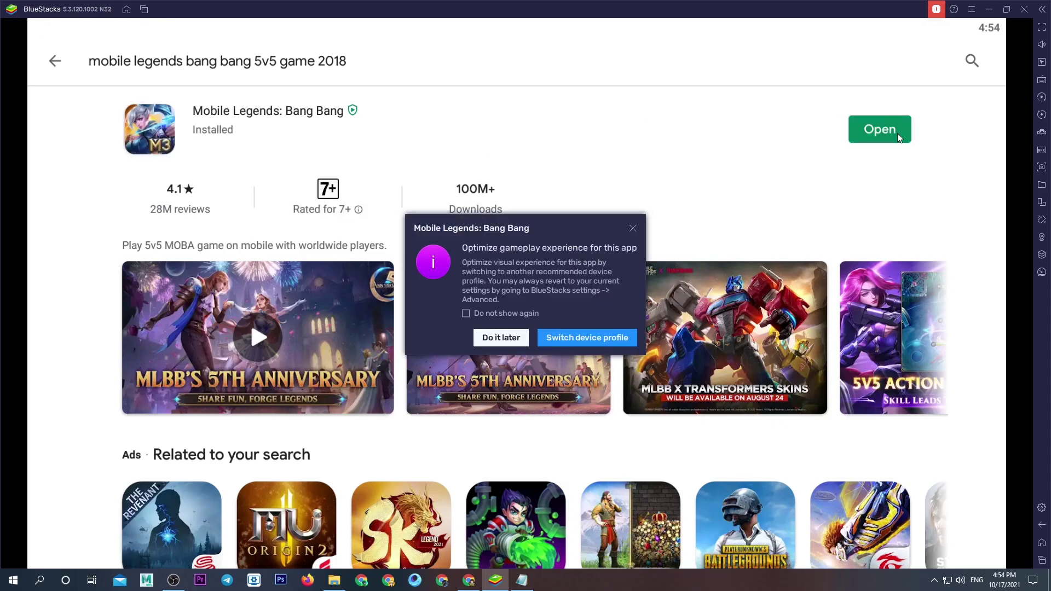